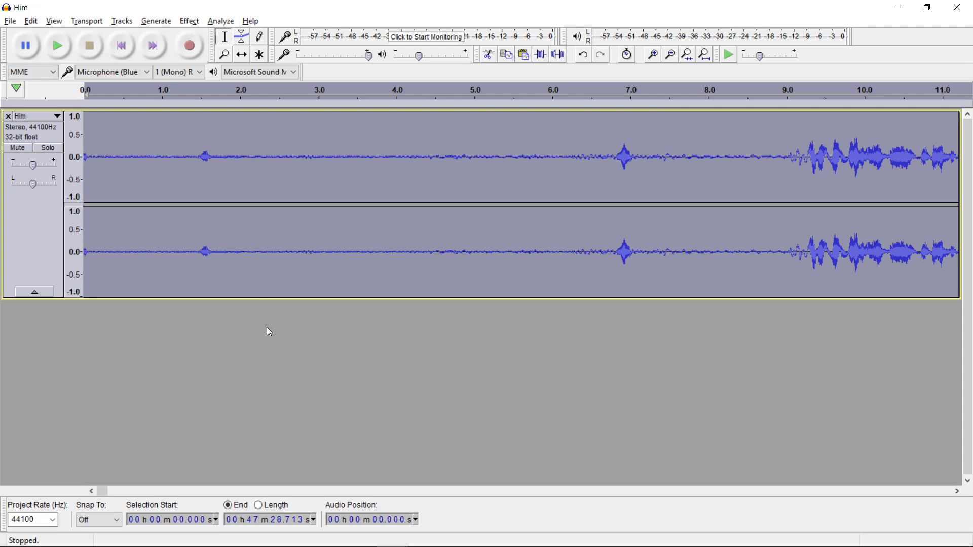
# Step: Play short passages of the track from about 1.5, 6.8 and 9.0 seconds to tell noise from speech
pyautogui.click(197, 247)
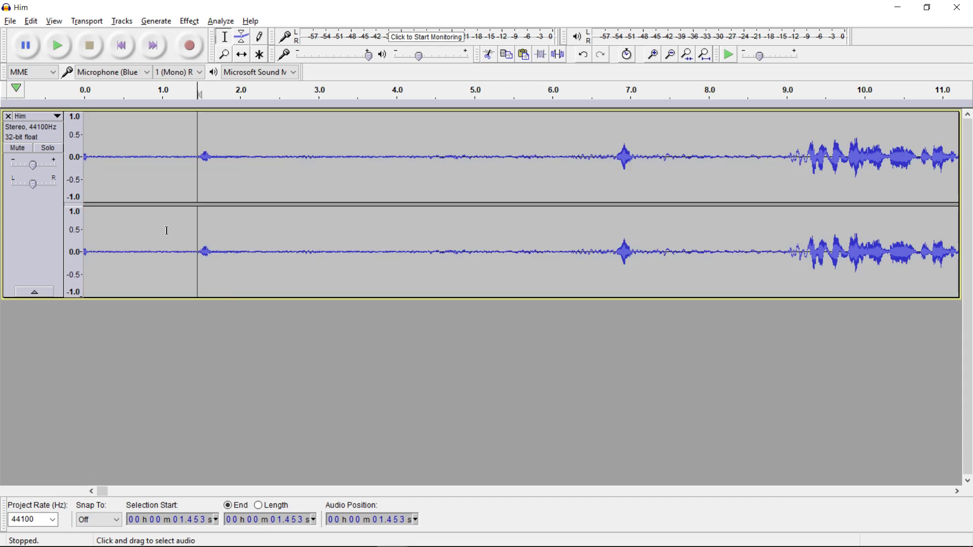
pyautogui.moveTo(193, 237); pyautogui.dragTo(96, 248)
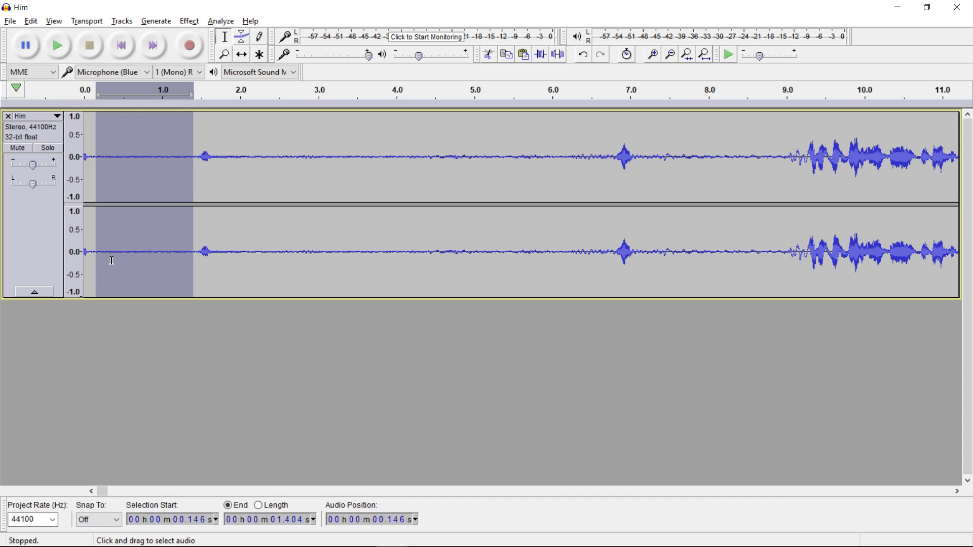
pyautogui.click(204, 251)
pyautogui.press('space')
pyautogui.press('space')
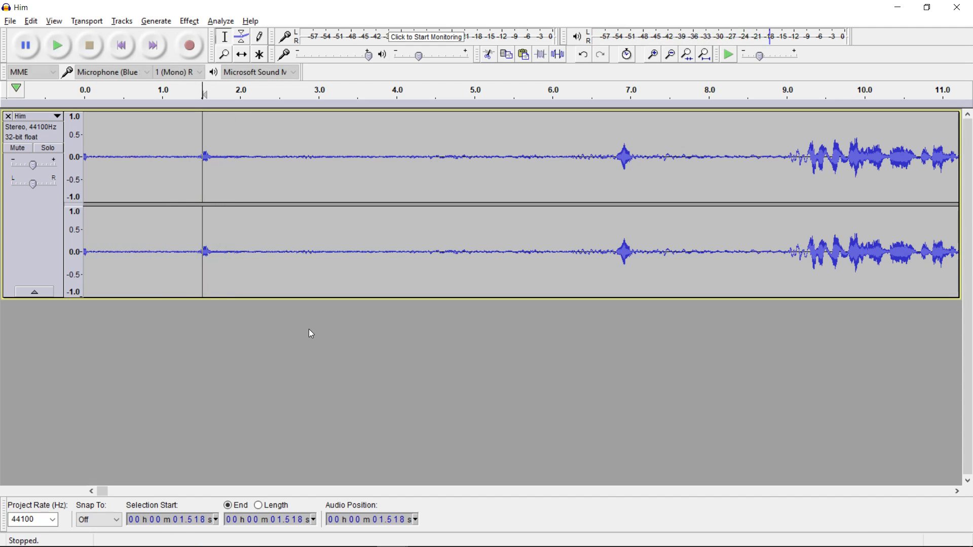
pyautogui.click(616, 247)
pyautogui.press('space')
pyautogui.press('space')
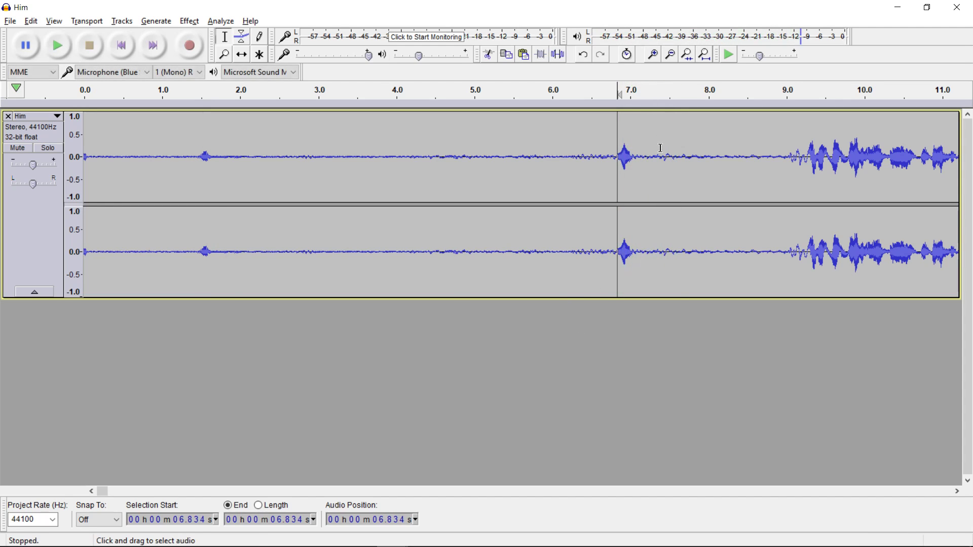
pyautogui.click(788, 153)
pyautogui.press('space')
pyautogui.press('space')
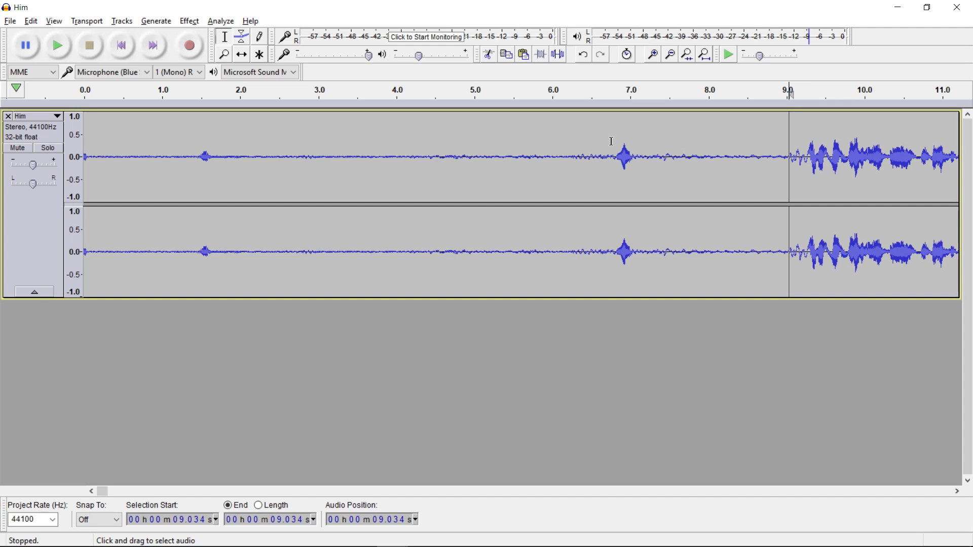
# Step: Mark the quiet gap from about 1.7 to 6.8 seconds and listen to it from about 6.3 seconds
pyautogui.moveTo(611, 142); pyautogui.dragTo(218, 145)
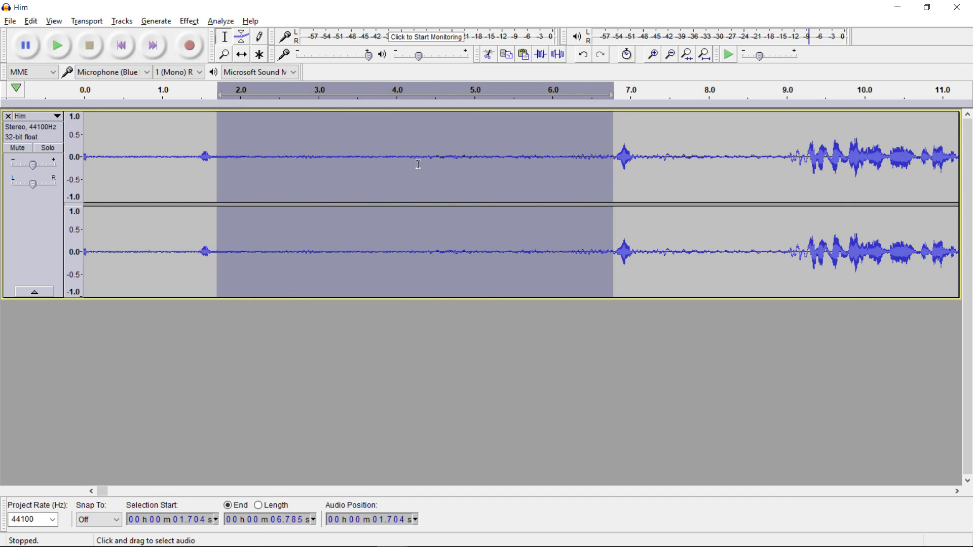
pyautogui.click(573, 148)
pyautogui.press('space')
pyautogui.press('space')
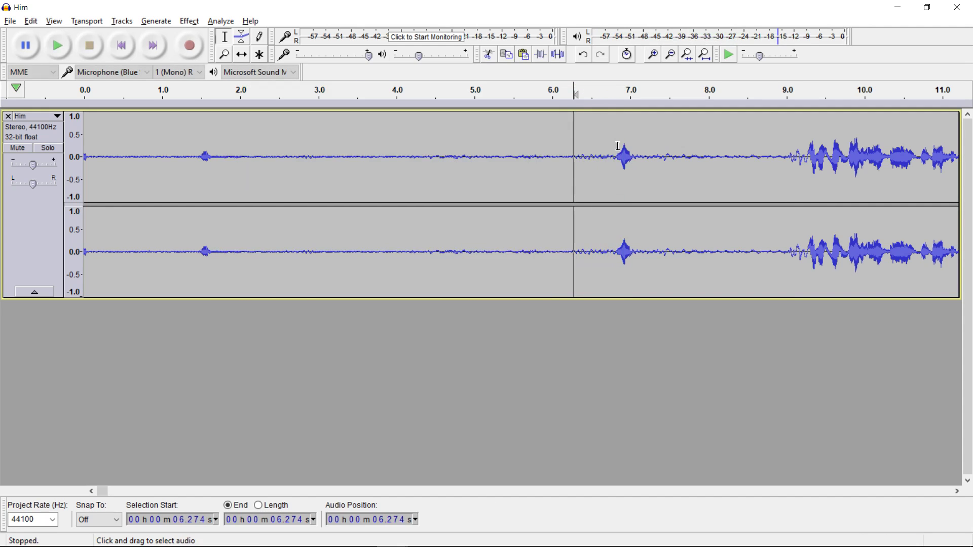
# Step: Select the background noise from about 1.7 to 6.8 seconds and capture it as the Noise Reduction profile
pyautogui.moveTo(614, 137); pyautogui.dragTo(219, 144)
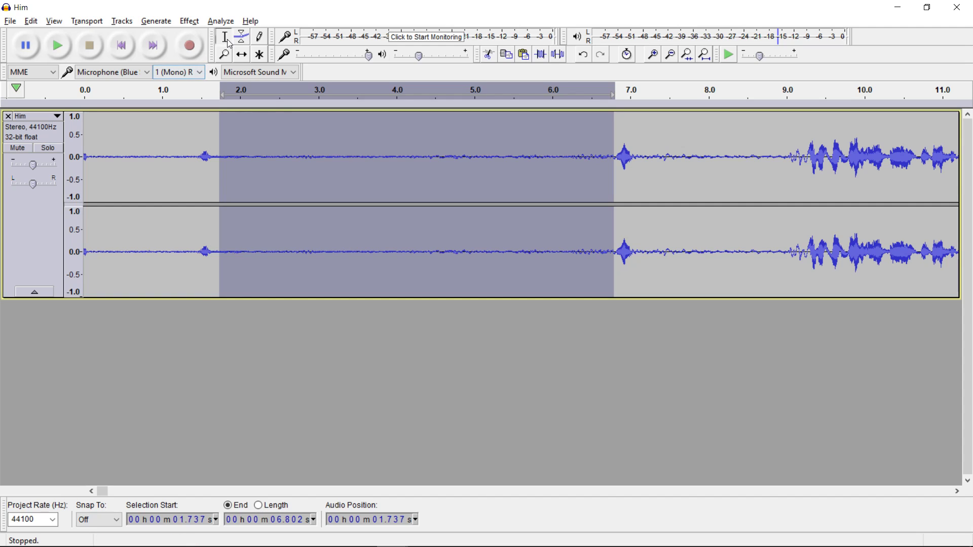
pyautogui.click(192, 22)
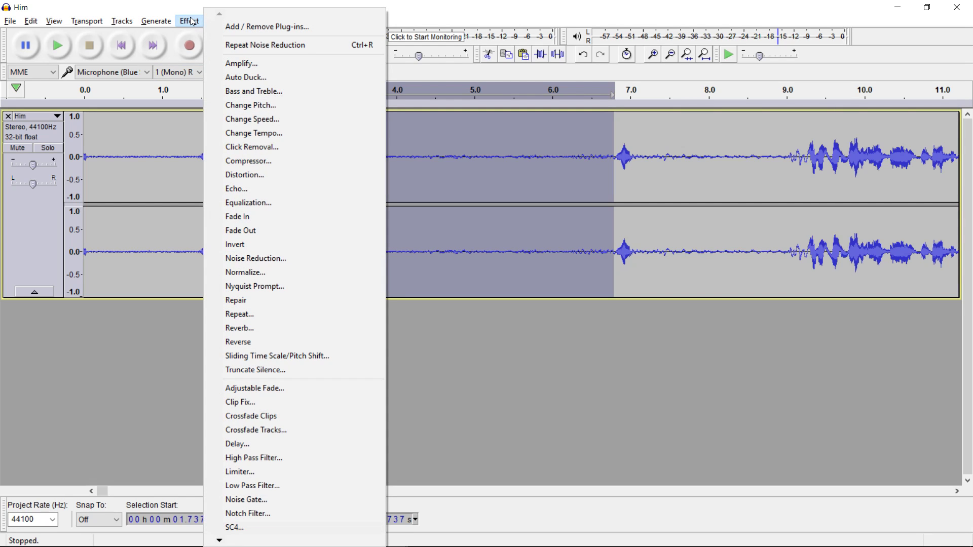
pyautogui.click(191, 21)
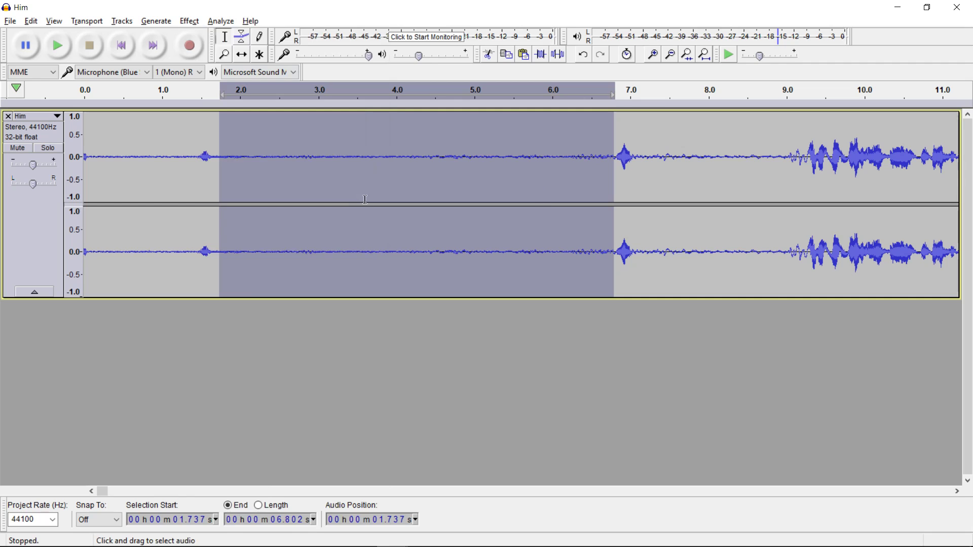
pyautogui.click(189, 22)
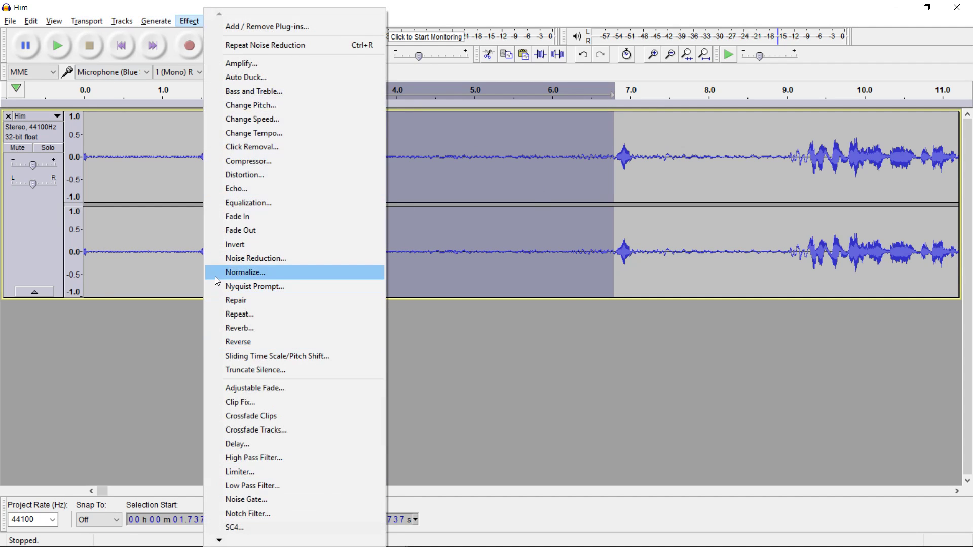
pyautogui.click(256, 261)
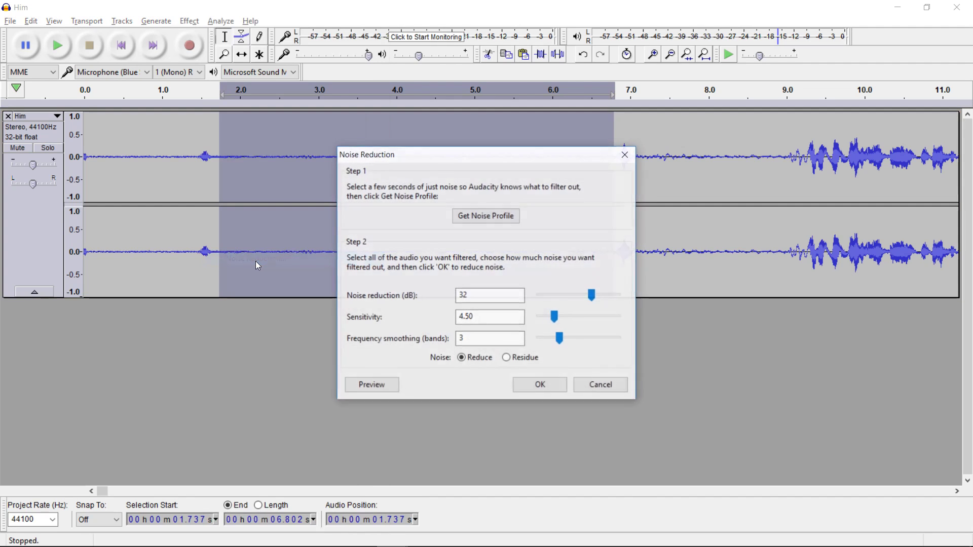
pyautogui.click(491, 218)
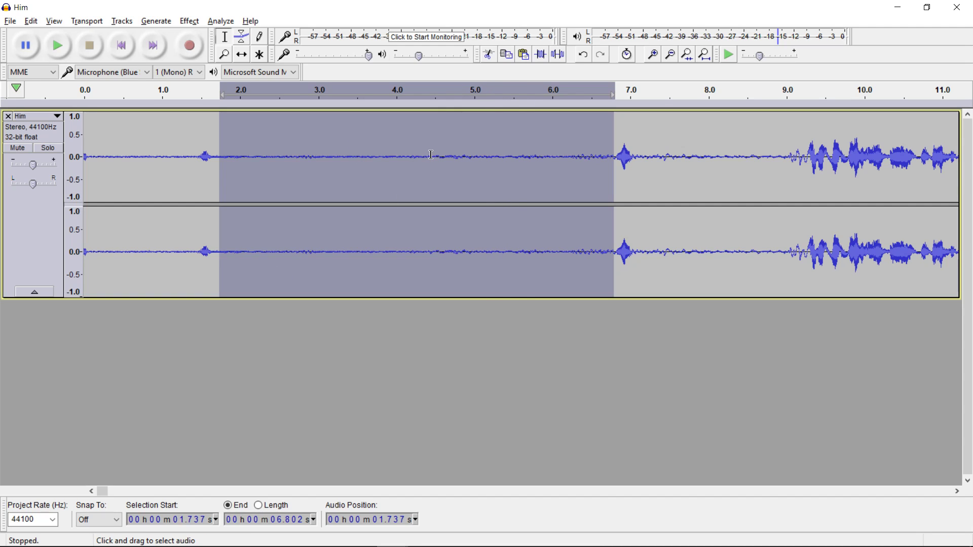
# Step: Apply Noise Reduction to the entire track with 32 dB reduction, sensitivity 4.50 and frequency smoothing of 3 bands
pyautogui.click(330, 137)
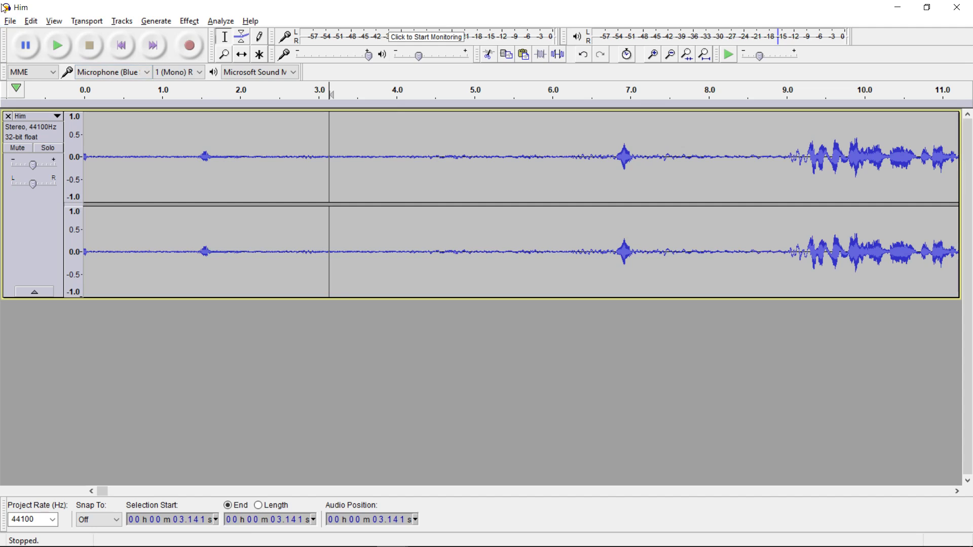
pyautogui.click(184, 22)
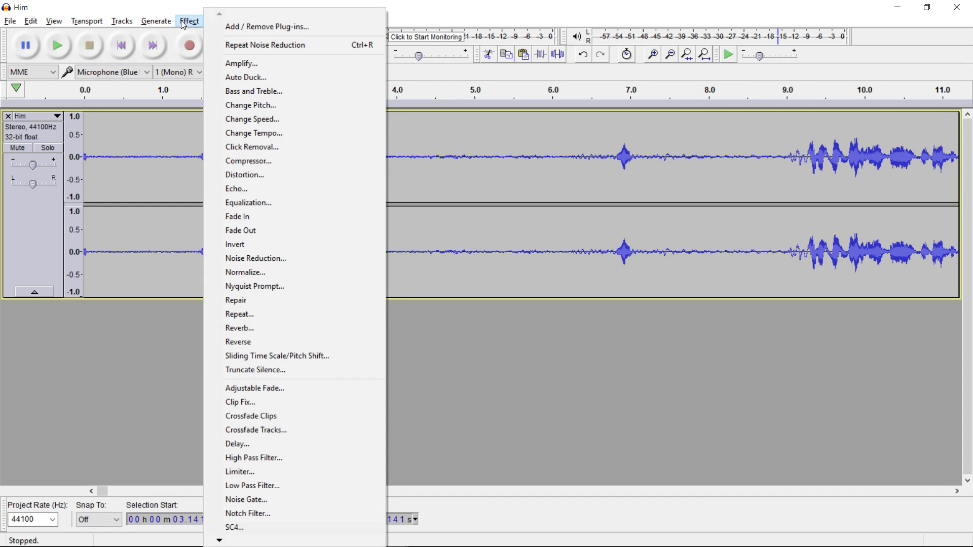
pyautogui.click(272, 259)
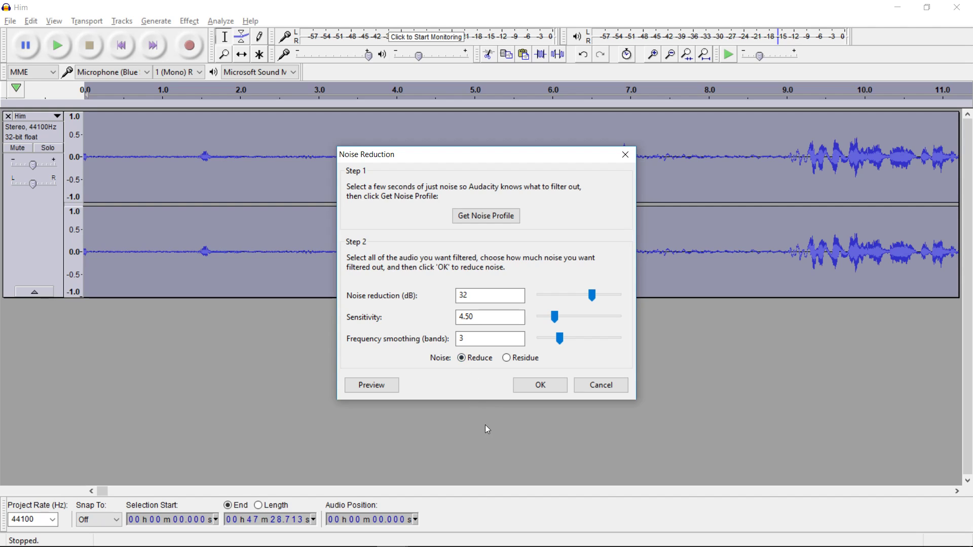
pyautogui.click(543, 386)
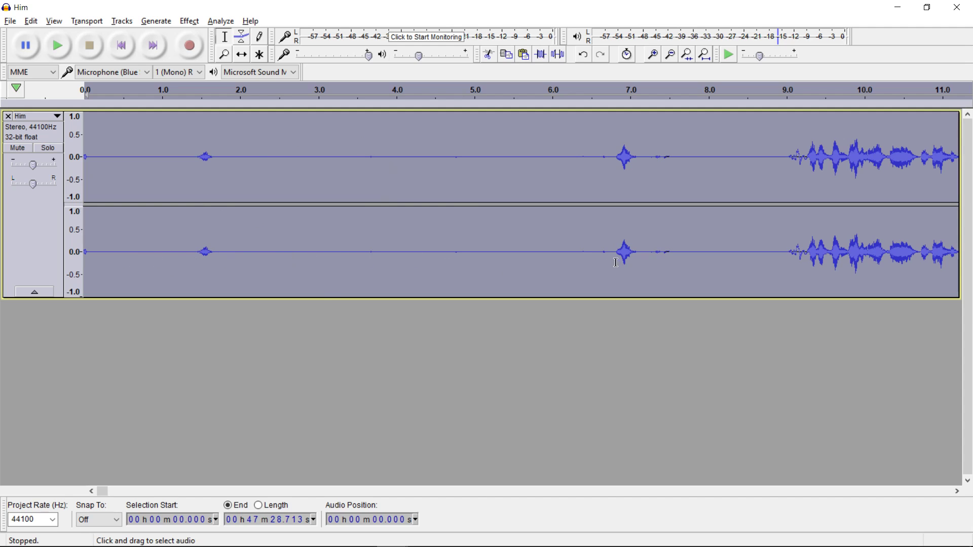
# Step: Listen to the noise-reduced track from about 7.2 seconds and inspect its waveform around 1:51 to 2:02
pyautogui.click(649, 255)
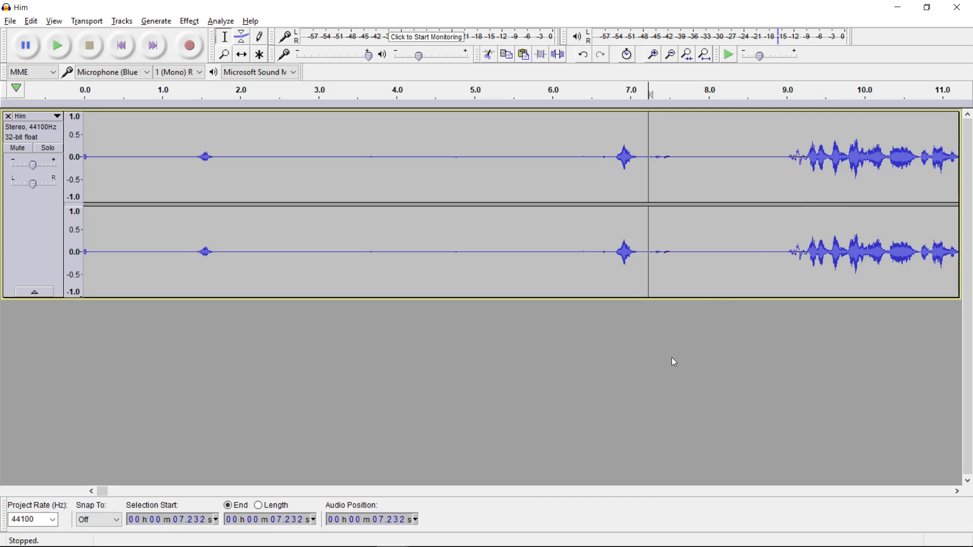
pyautogui.press('space')
pyautogui.press('space')
pyautogui.press('space')
pyautogui.press('space')
pyautogui.press('space')
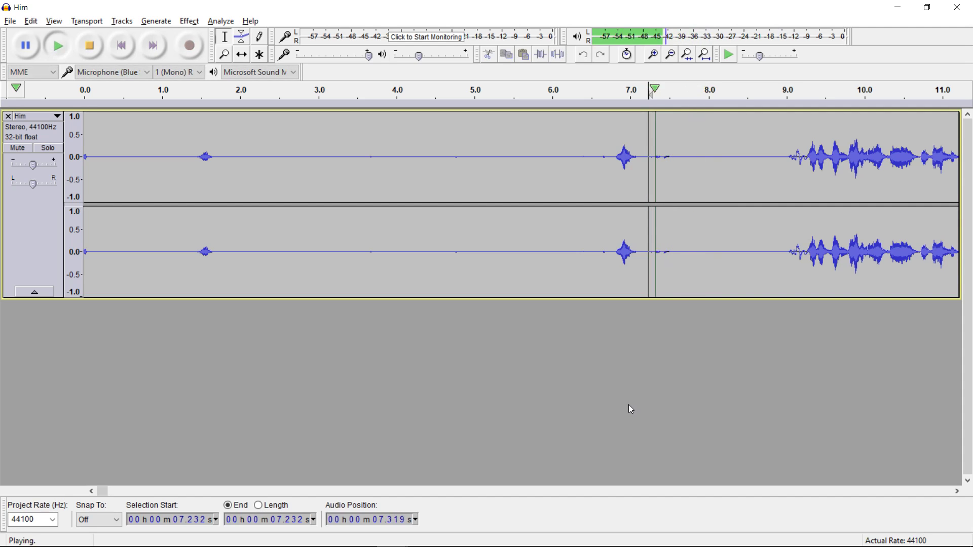
pyautogui.press('space')
pyautogui.moveTo(103, 491); pyautogui.dragTo(135, 494)
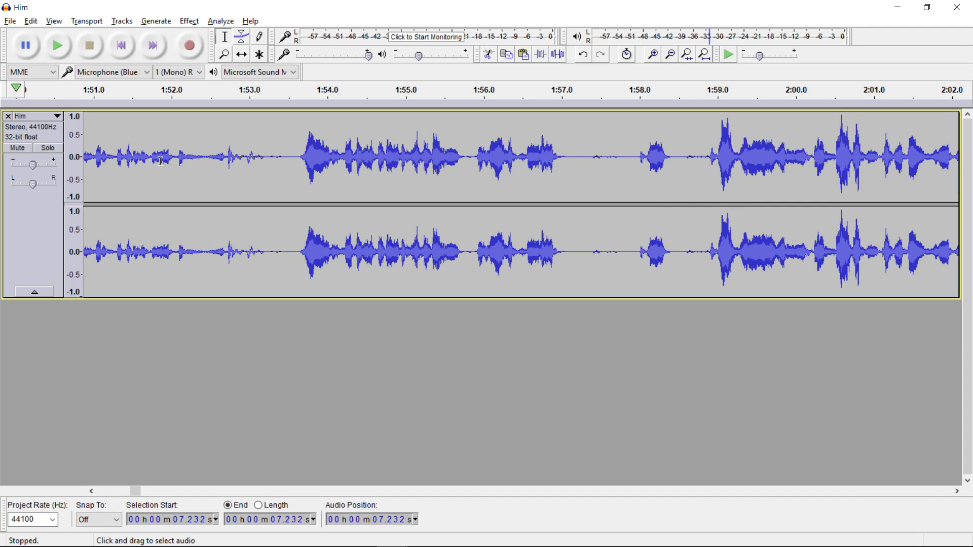
pyautogui.moveTo(135, 492); pyautogui.dragTo(82, 499)
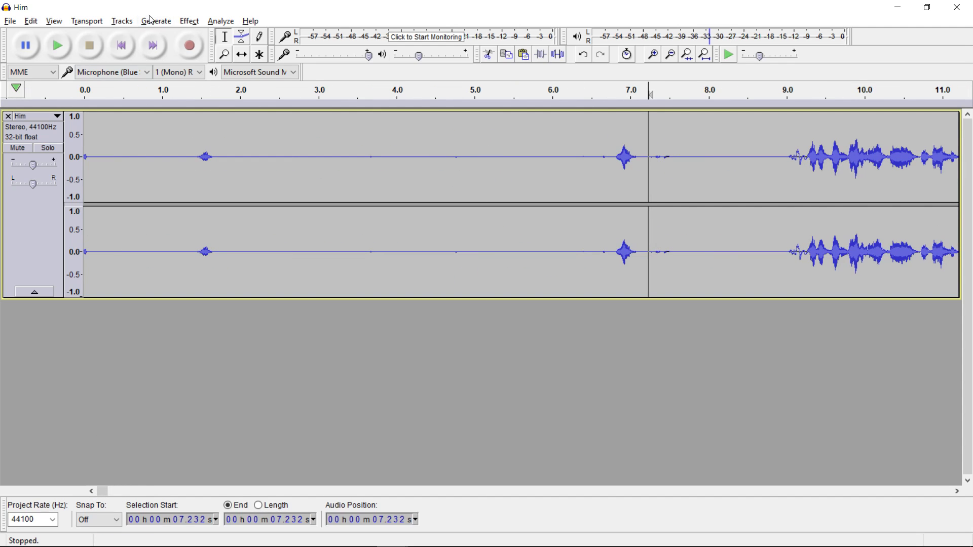
# Step: Compress the entire track with threshold -12 dB, noise floor -40 dB, ratio 2:1, attack 0.20 secs, release 1.0 secs and make-up gain for 0 dB
pyautogui.click(190, 23)
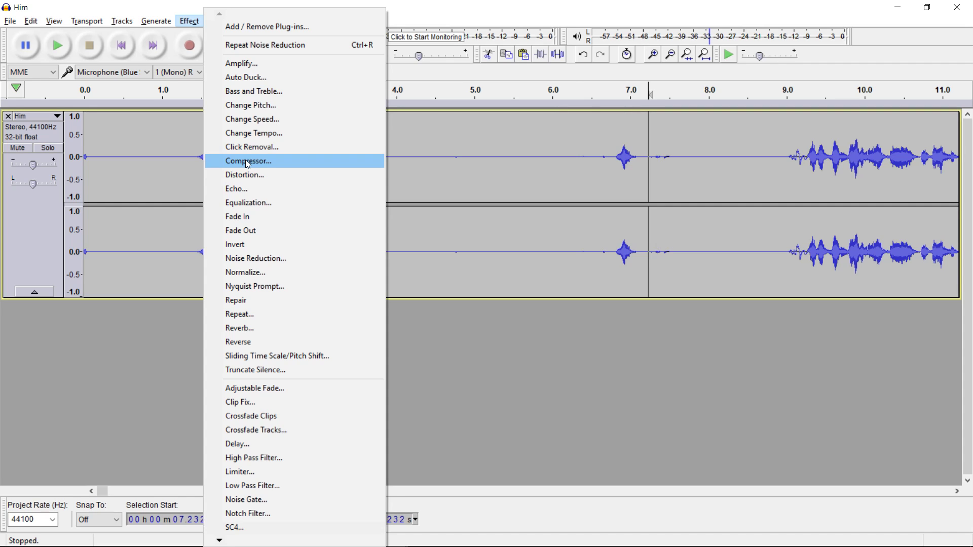
pyautogui.click(247, 161)
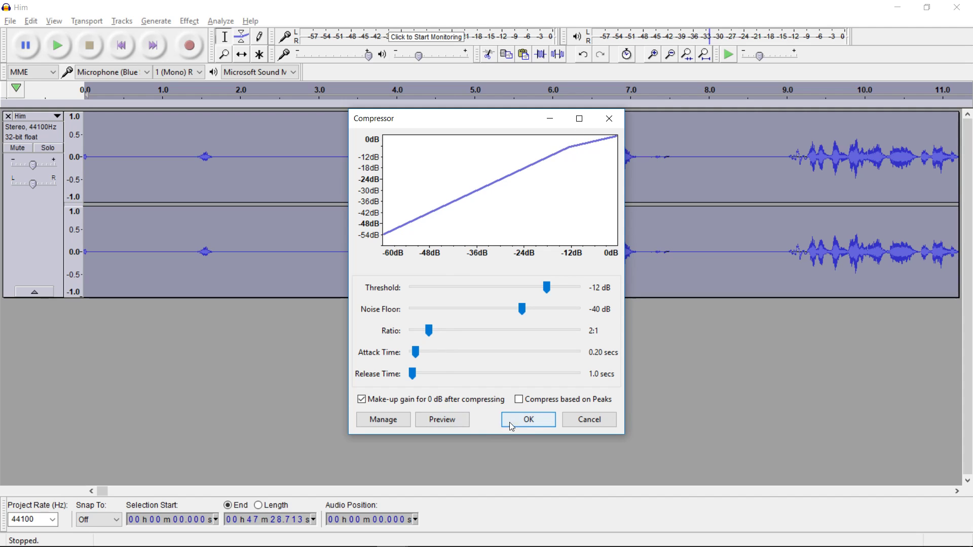
pyautogui.click(529, 420)
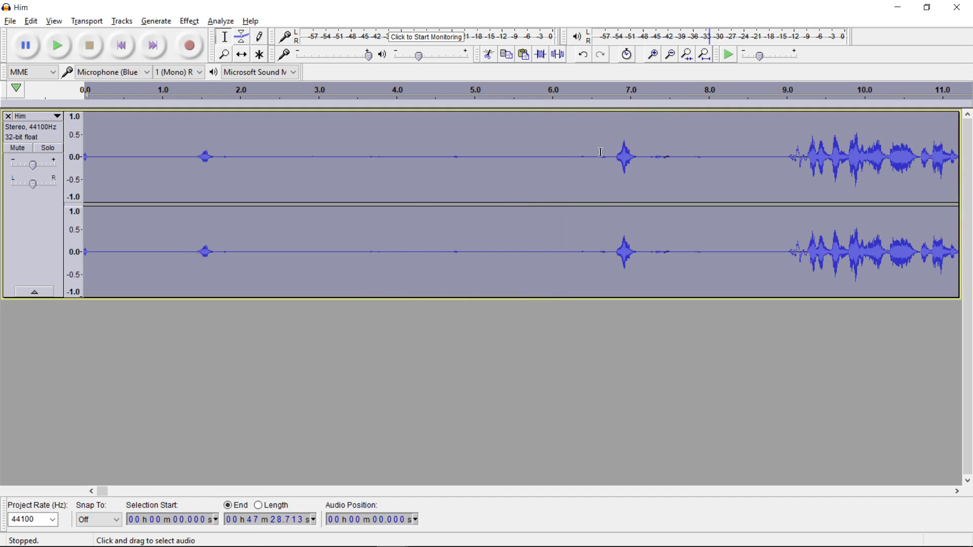
# Step: Play the compressed track from about 6.8 seconds, 1:37 and 3:05 to compare the loudness of its passages
pyautogui.click(617, 178)
pyautogui.press('space')
pyautogui.press('space')
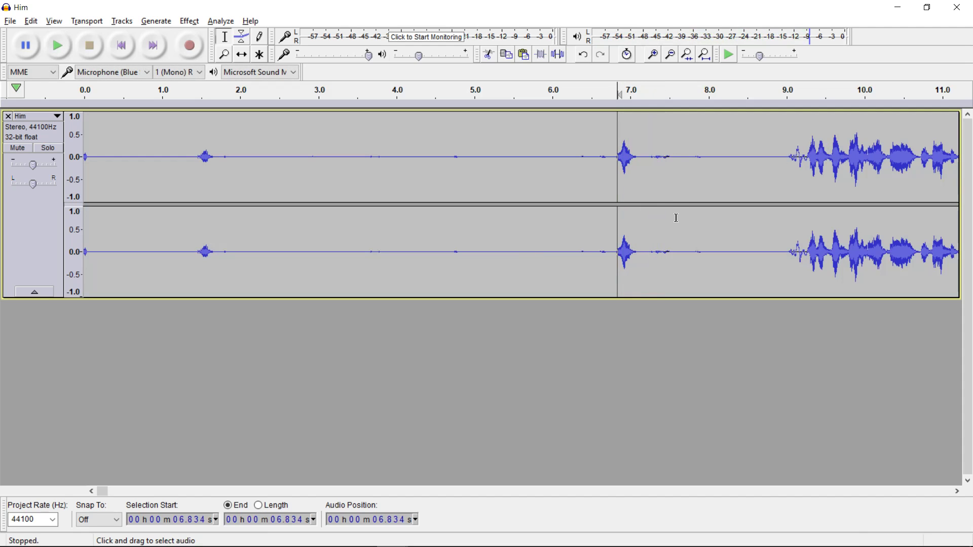
pyautogui.moveTo(103, 491); pyautogui.dragTo(130, 494)
pyautogui.click(338, 135)
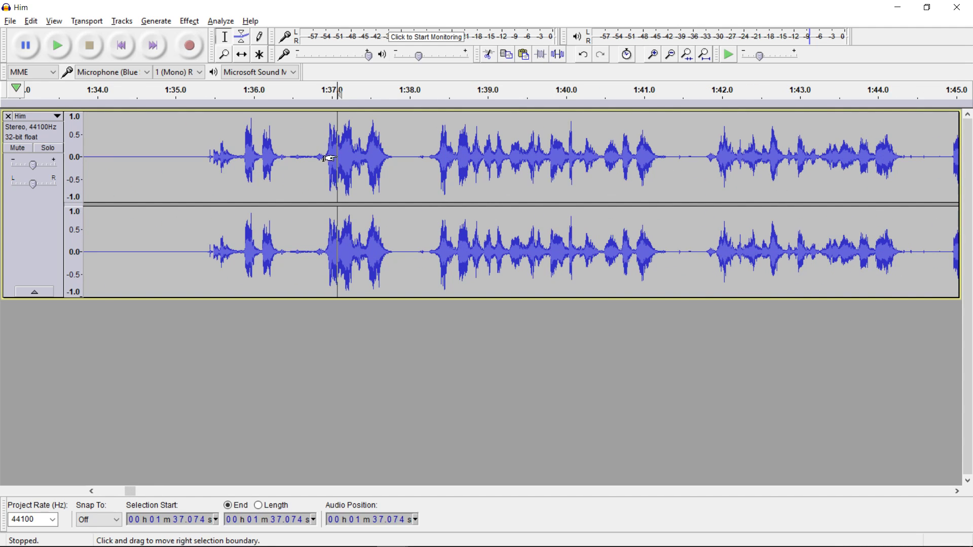
pyautogui.press('space')
pyautogui.press('space')
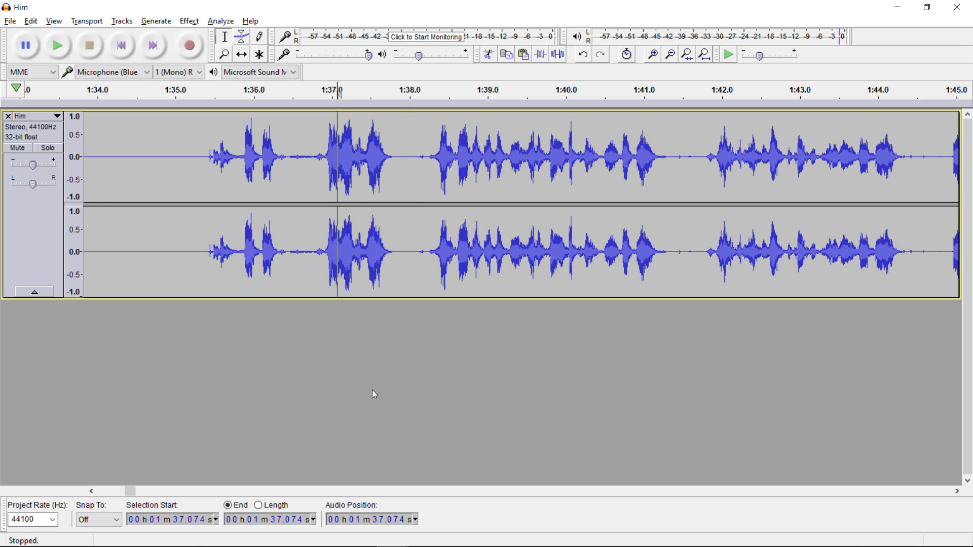
pyautogui.moveTo(131, 494); pyautogui.dragTo(157, 493)
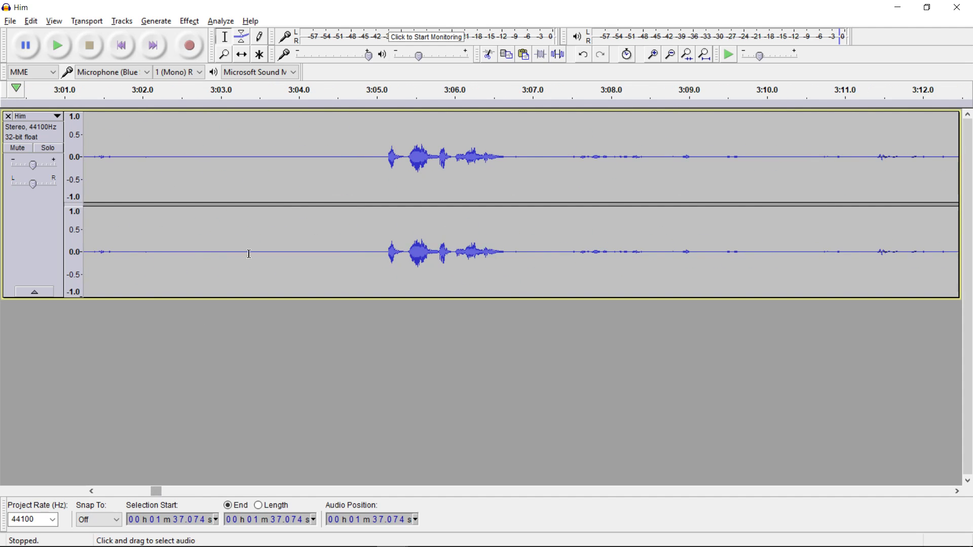
pyautogui.click(388, 243)
pyautogui.press('space')
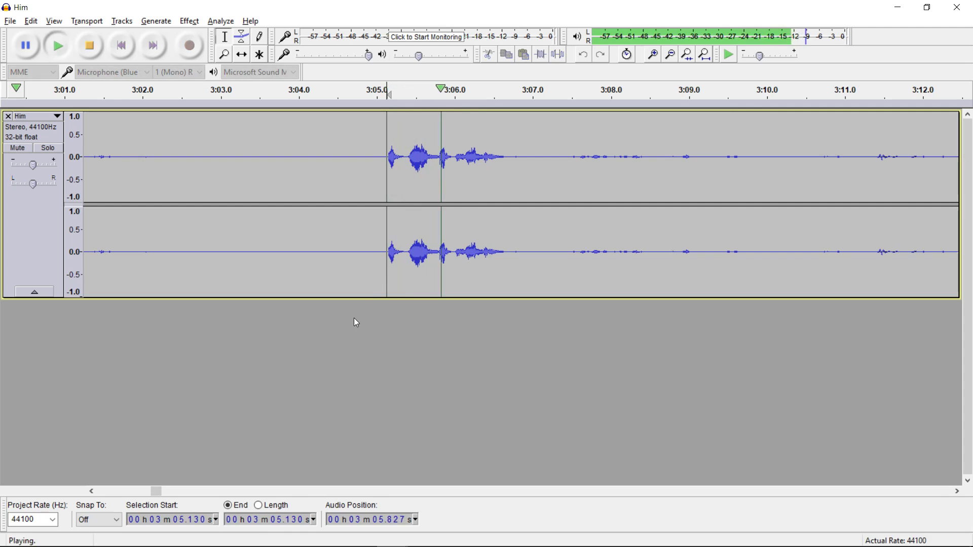
pyautogui.press('space')
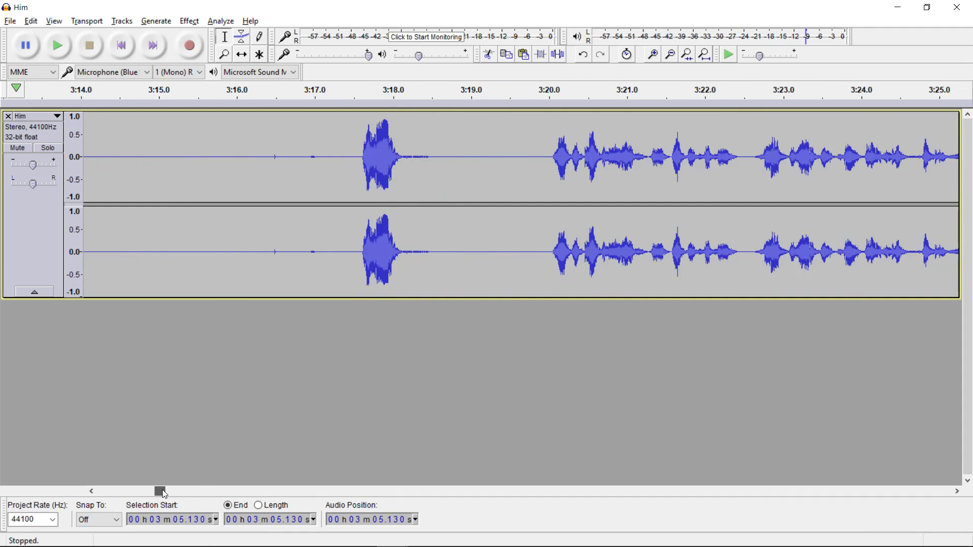
pyautogui.moveTo(166, 490); pyautogui.dragTo(101, 493)
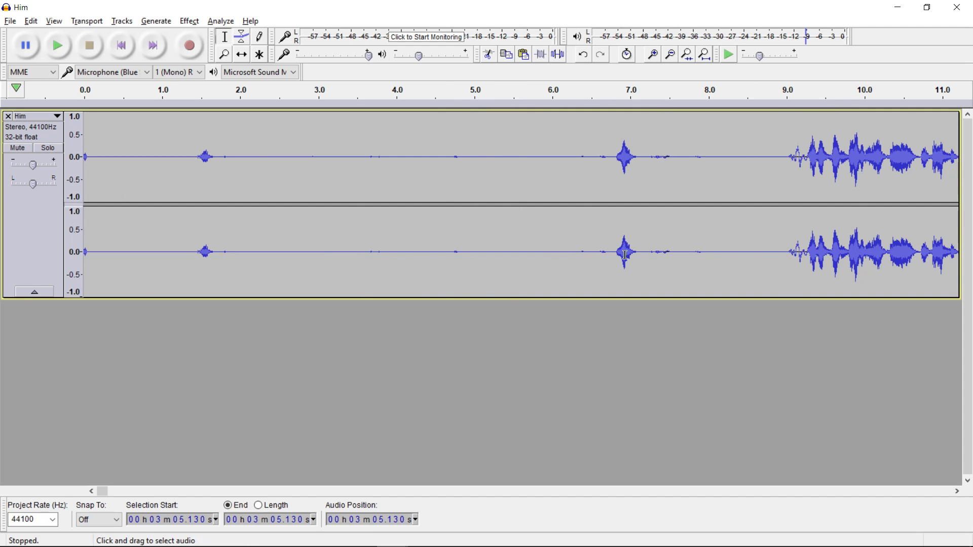
# Step: Fit the entire recording in the window and place the cursor at about 3 minutes 21.5 seconds
pyautogui.click(12, 22)
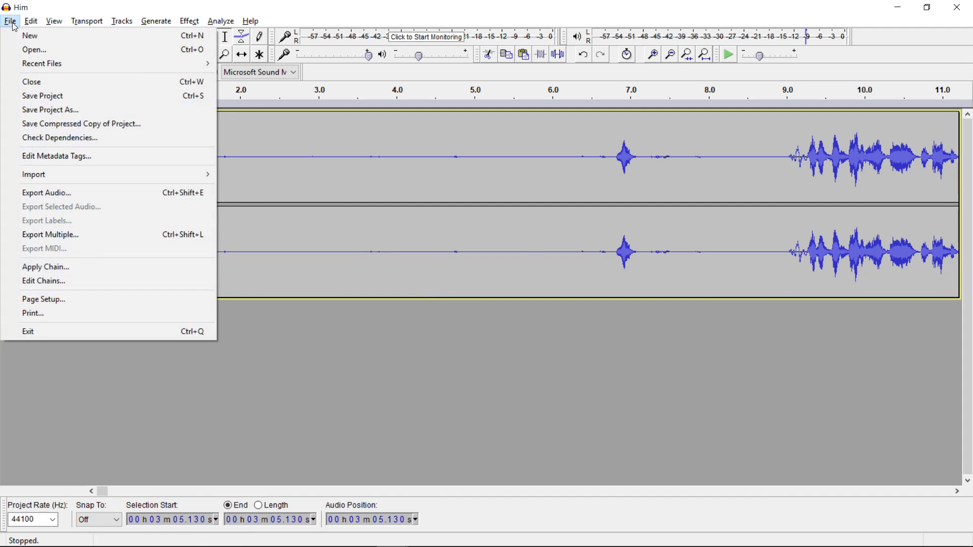
pyautogui.moveTo(54, 24)
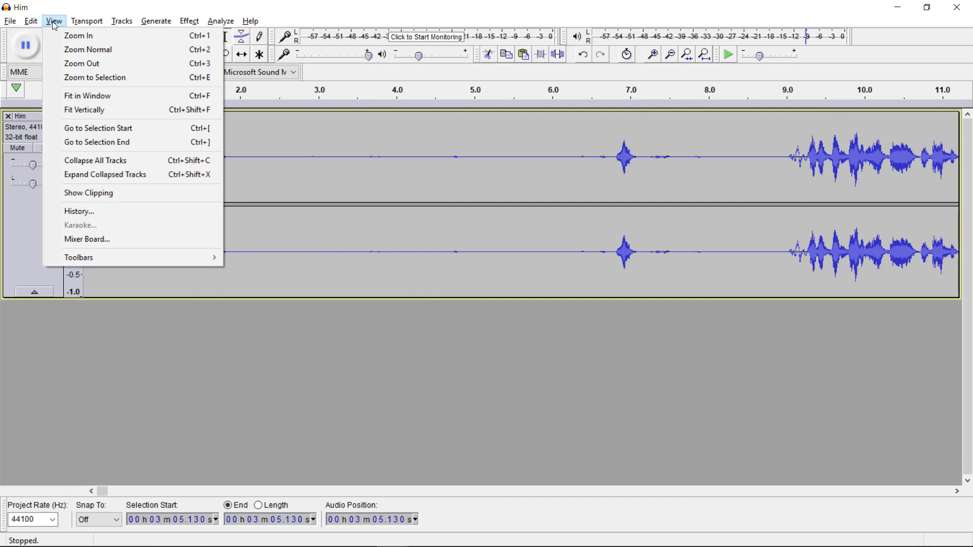
pyautogui.click(91, 97)
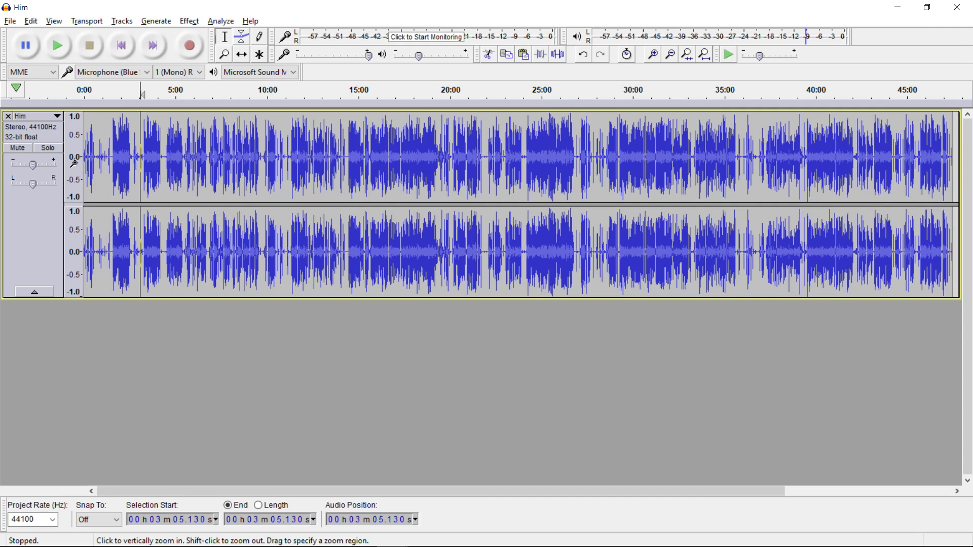
pyautogui.click(146, 155)
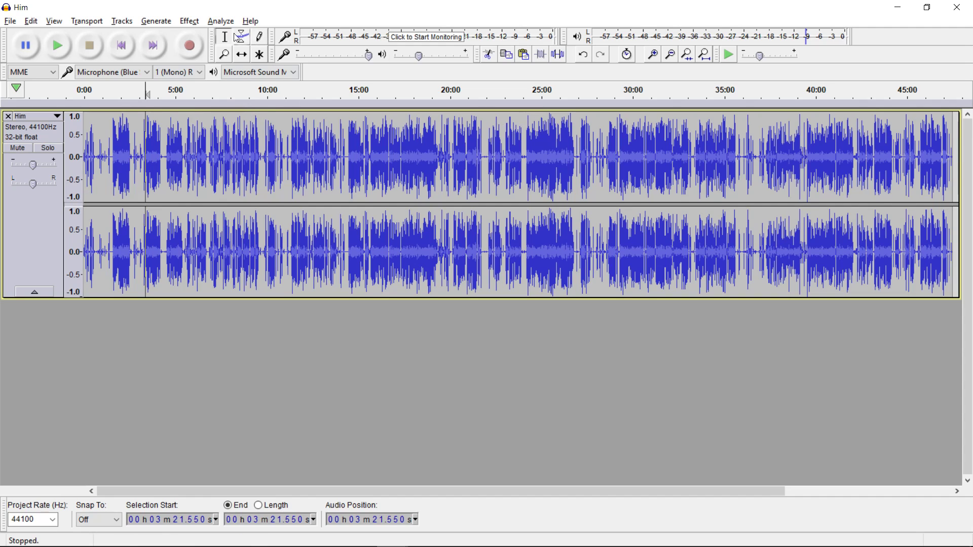
pyautogui.click(192, 22)
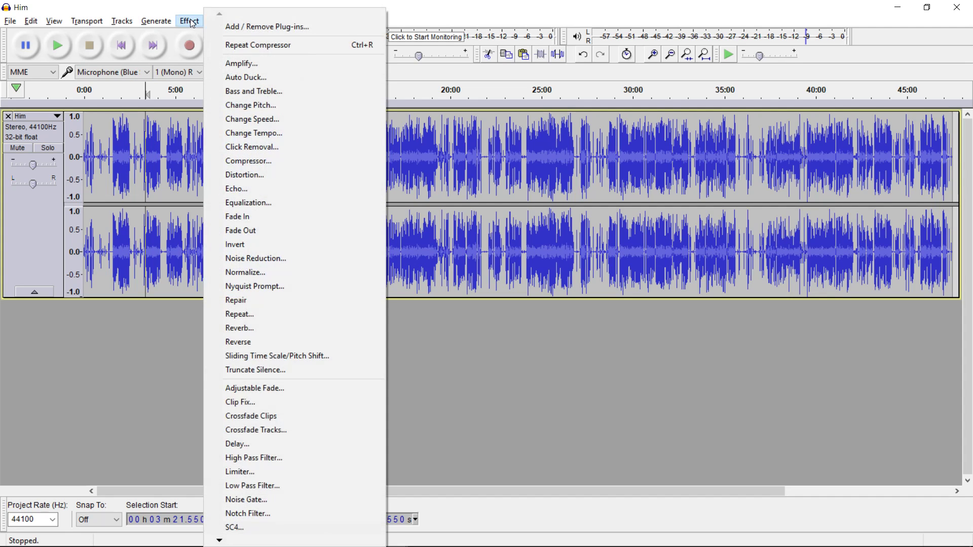
pyautogui.click(242, 64)
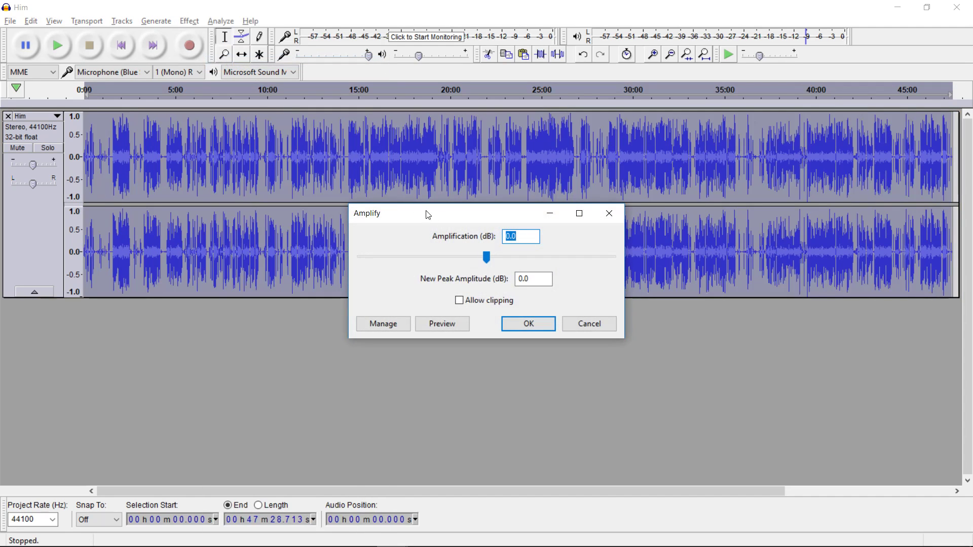
pyautogui.moveTo(487, 258); pyautogui.dragTo(473, 259)
pyautogui.click(592, 329)
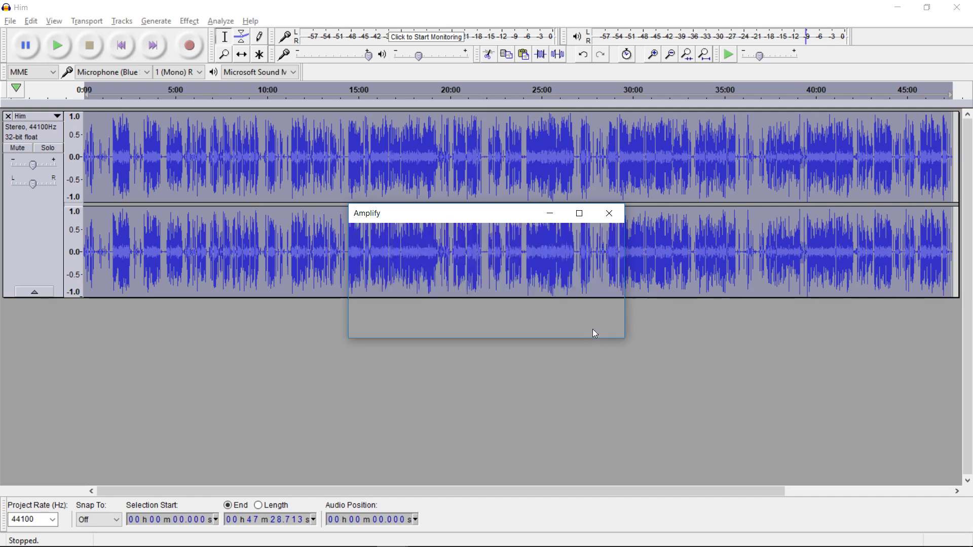
pyautogui.click(186, 23)
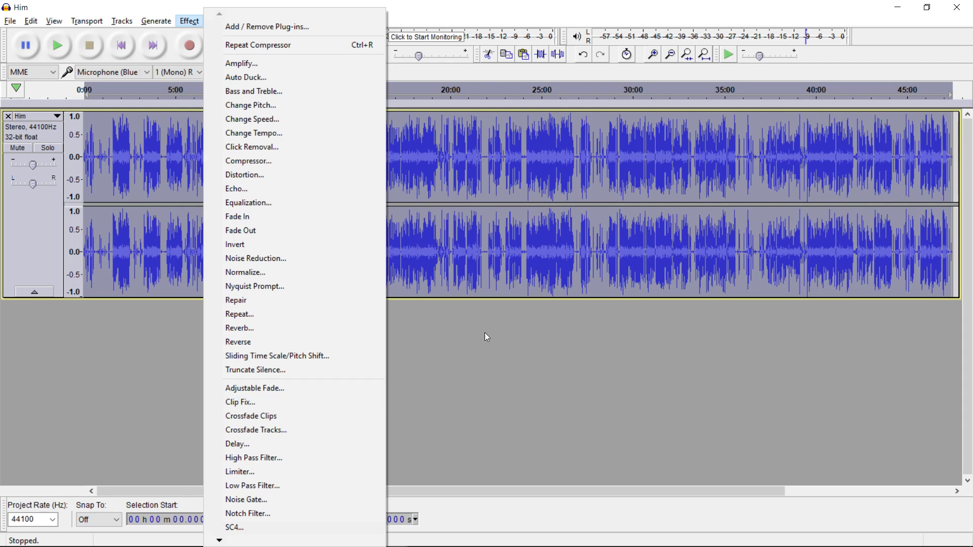
pyautogui.click(536, 362)
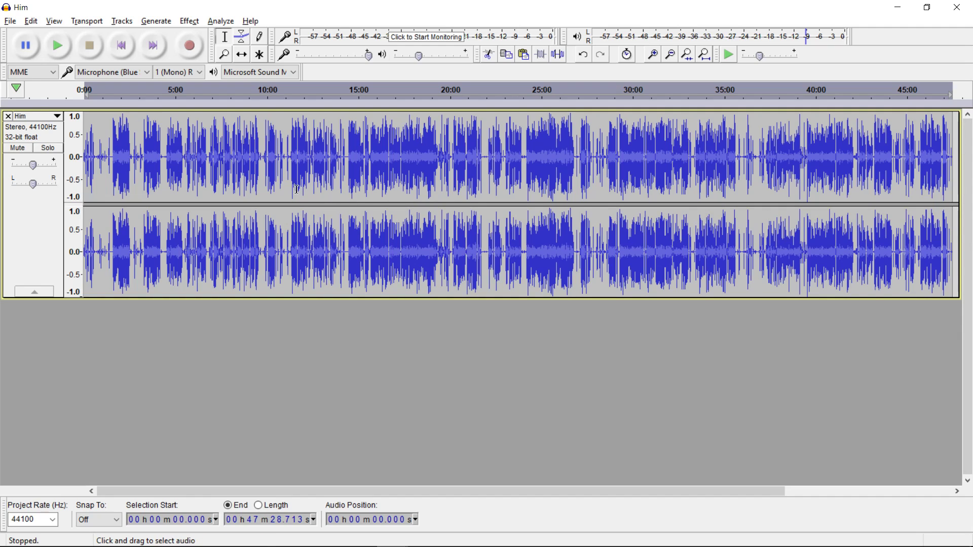
pyautogui.click(9, 21)
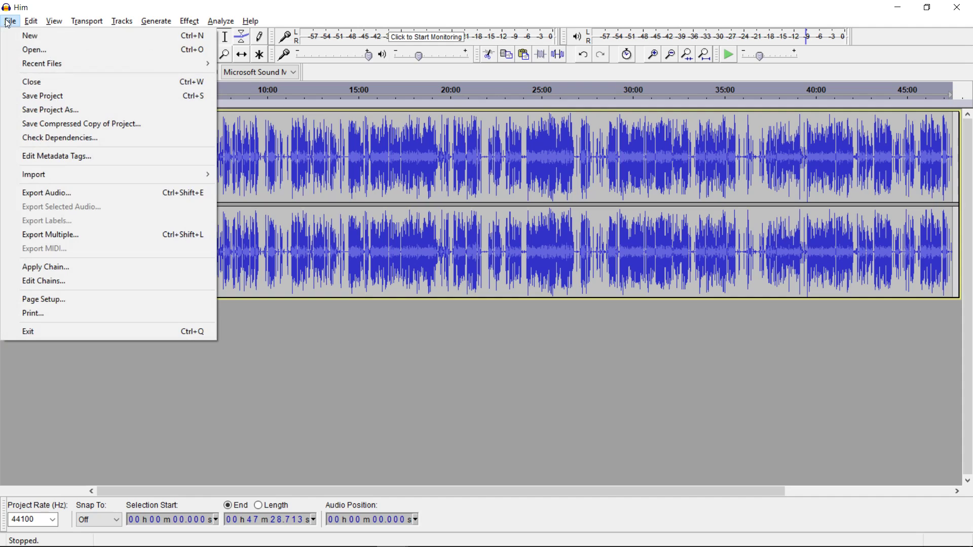
pyautogui.click(348, 392)
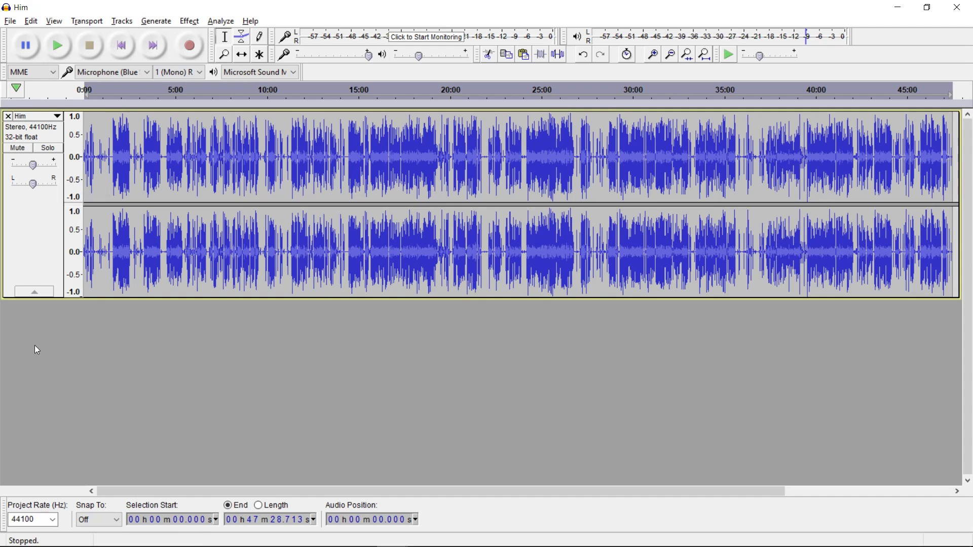
pyautogui.moveTo(381, 540)
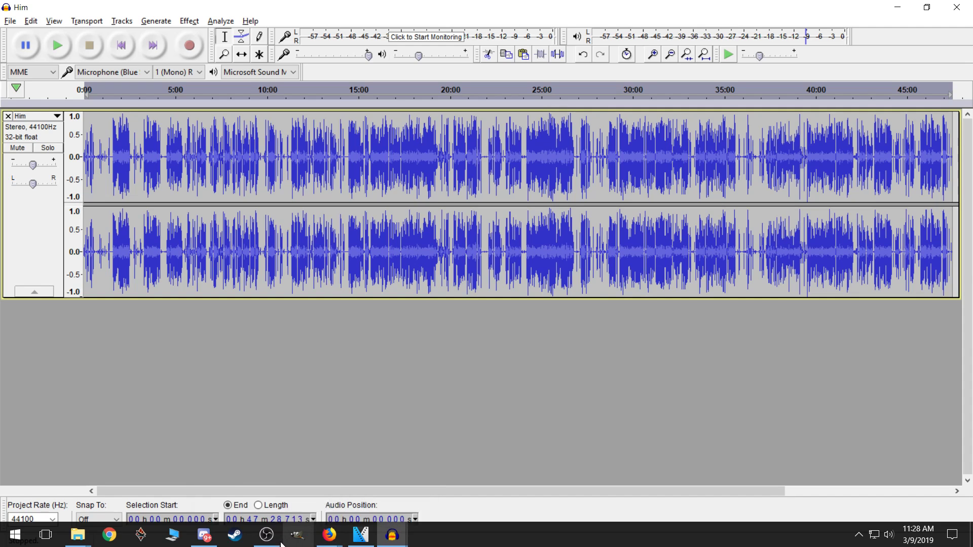
pyautogui.click(266, 535)
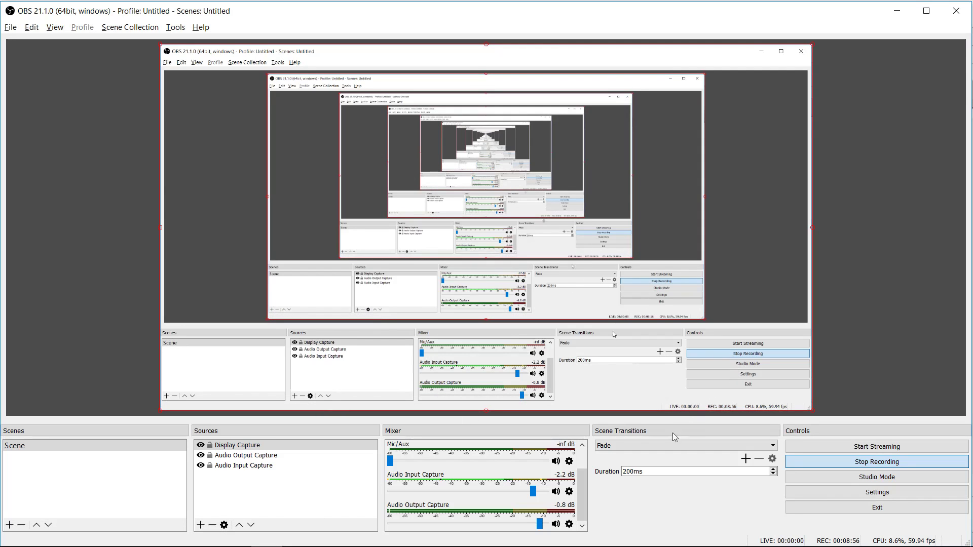